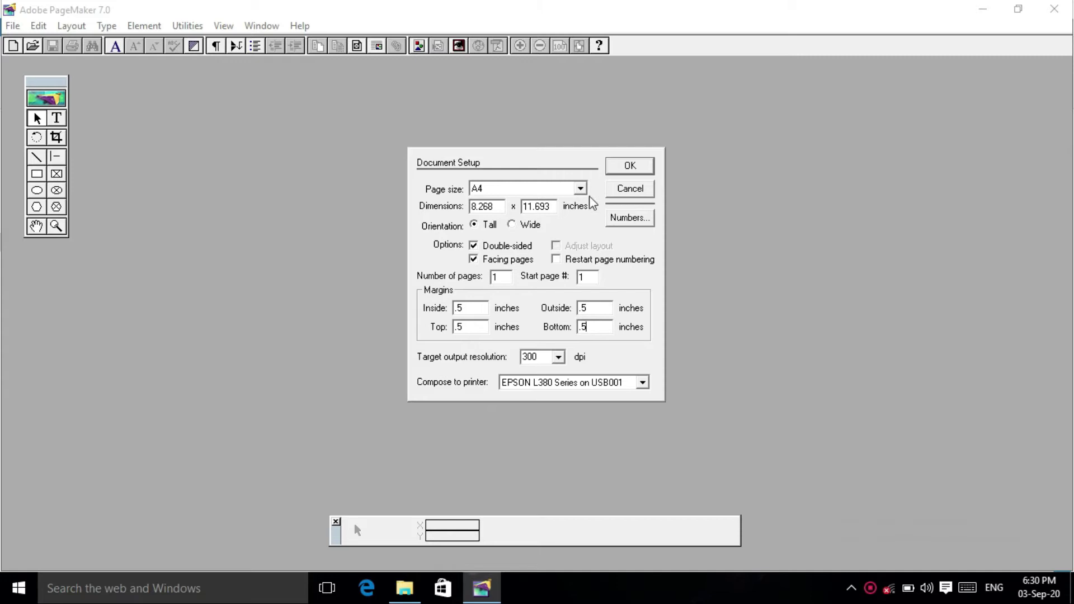
Create the A4 publication with 0.5-inch margins and close it.
{"action": "left_click", "coordinate": [643, 167]}
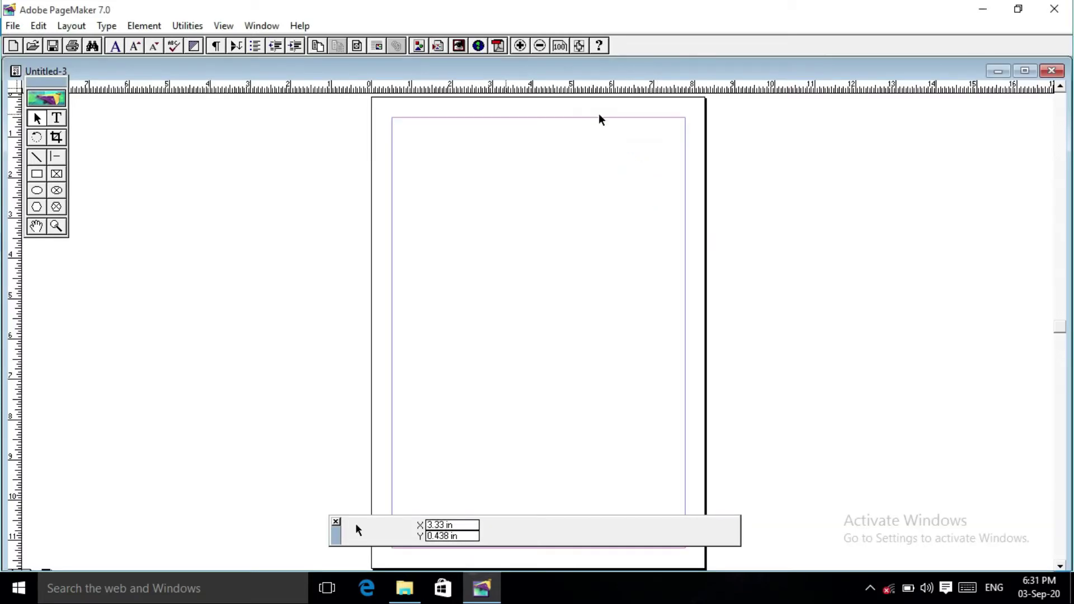
{"action": "left_click", "coordinate": [1051, 71]}
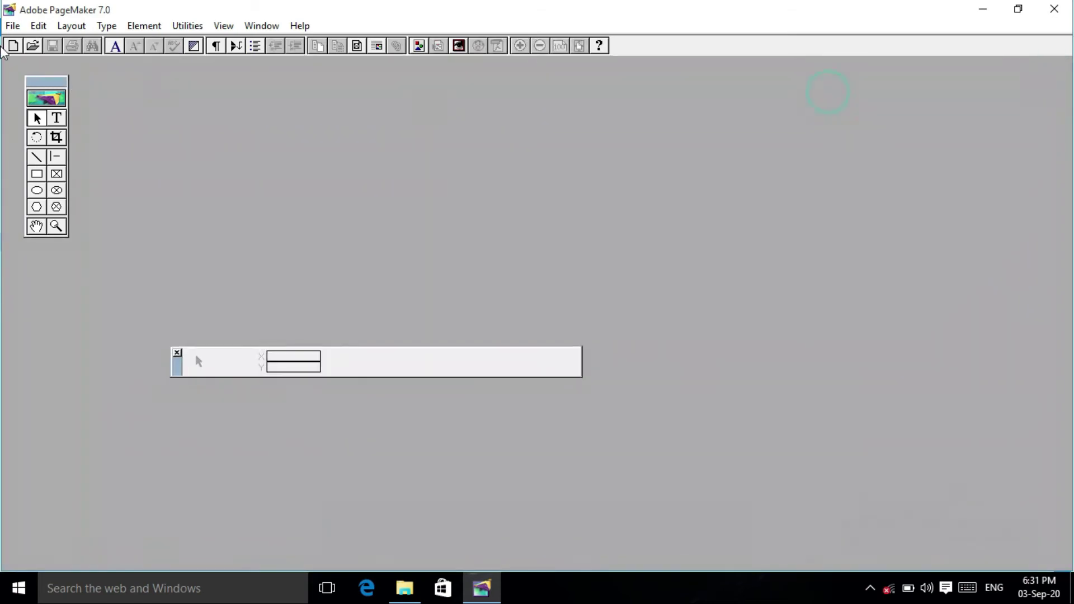
Set the preferences for measurements, vertical ruler and vertical nudge to millimeters.
{"action": "left_click", "coordinate": [11, 26]}
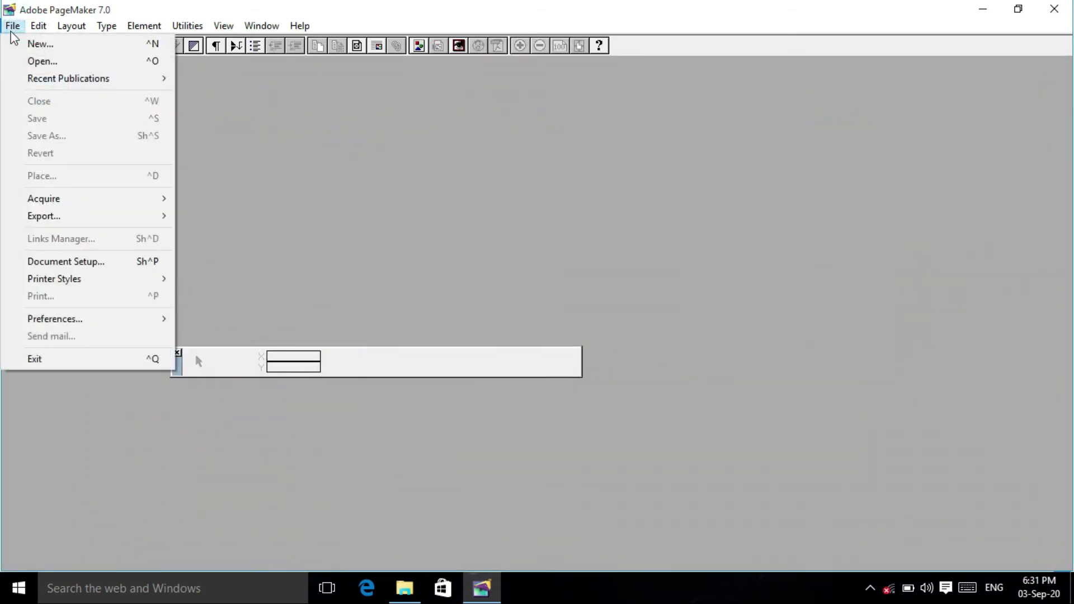
{"action": "mouse_move", "coordinate": [39, 323]}
{"action": "left_click", "coordinate": [241, 320]}
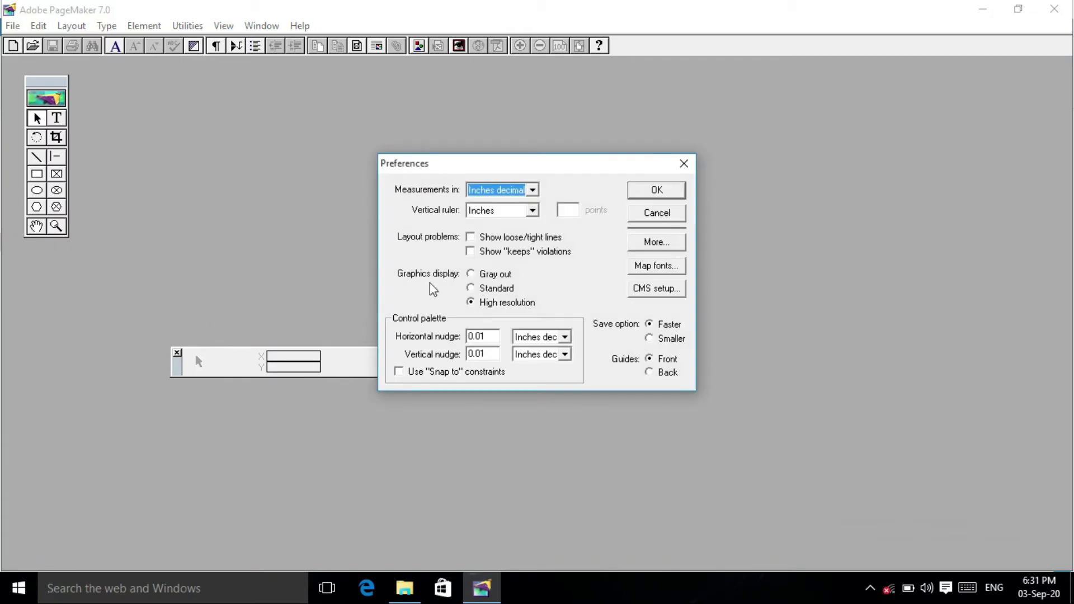
{"action": "left_click", "coordinate": [533, 191]}
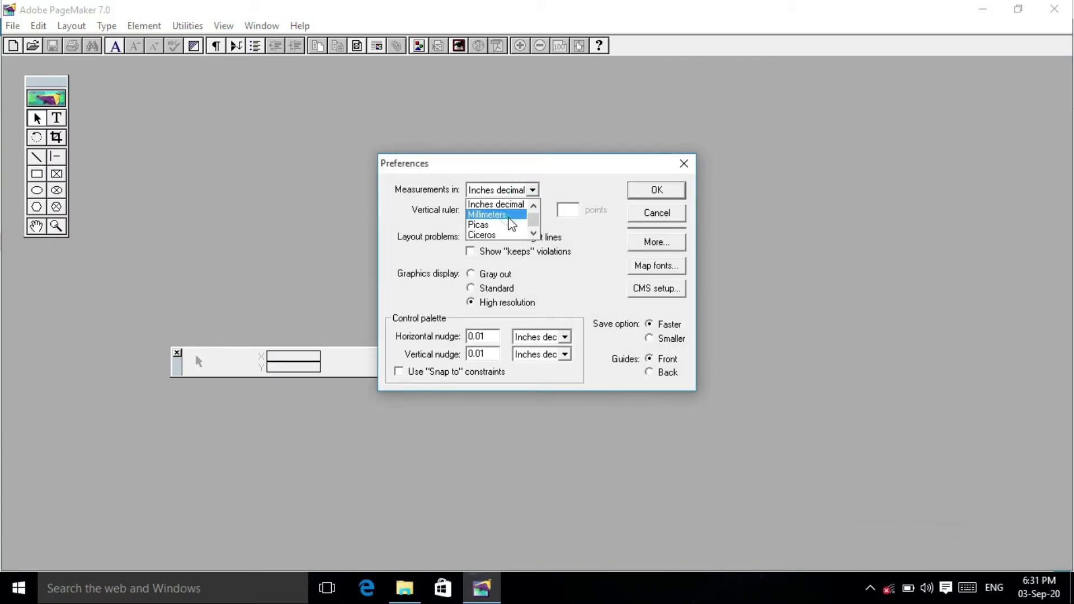
{"action": "left_click", "coordinate": [509, 217]}
{"action": "left_click", "coordinate": [531, 210]}
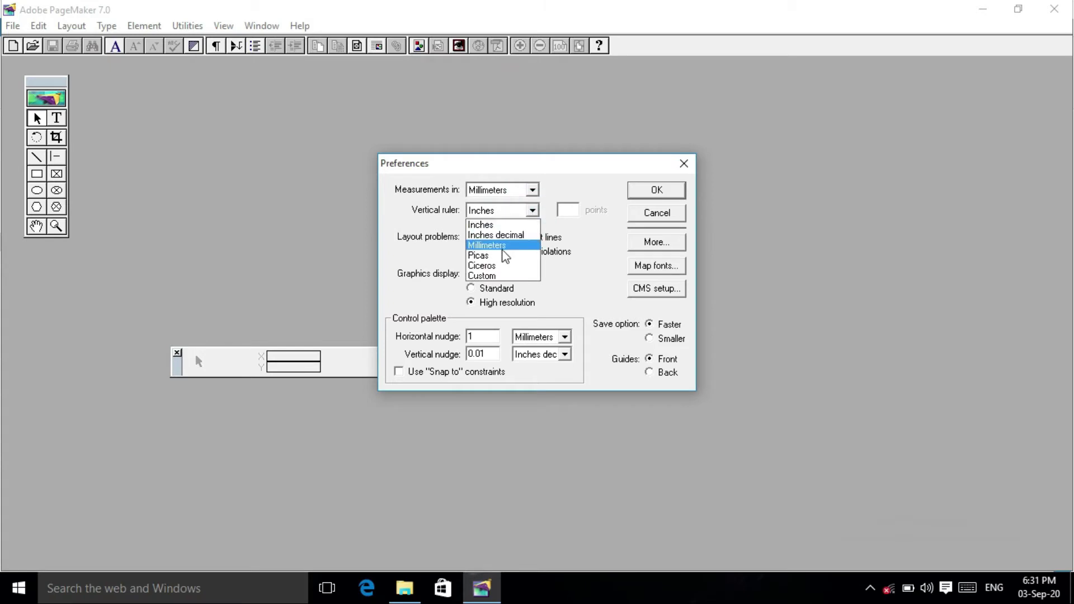
{"action": "left_click", "coordinate": [505, 255]}
{"action": "left_click", "coordinate": [565, 354]}
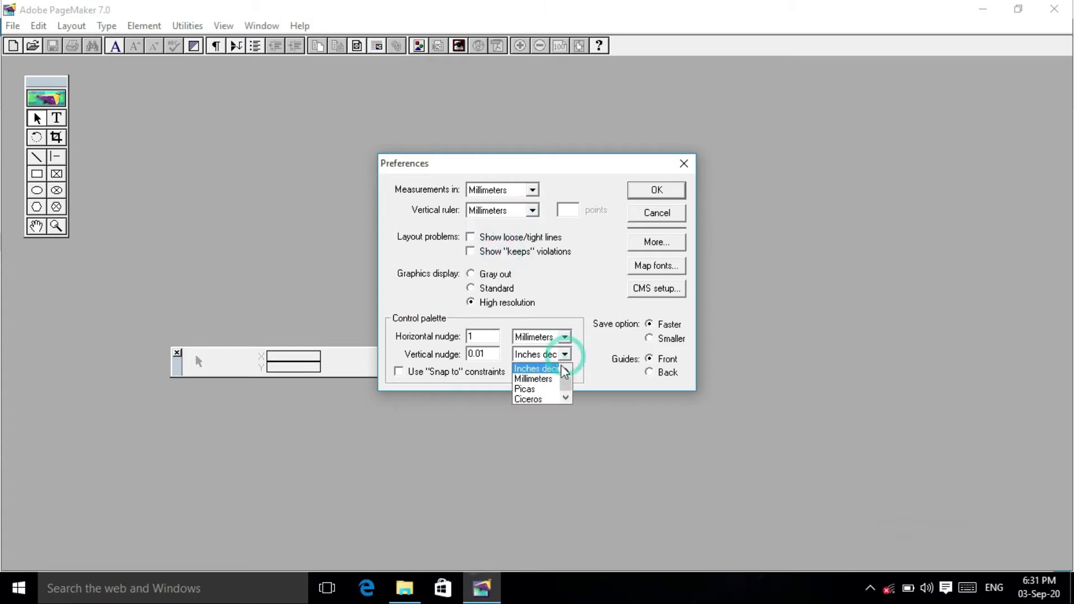
{"action": "left_click", "coordinate": [536, 378]}
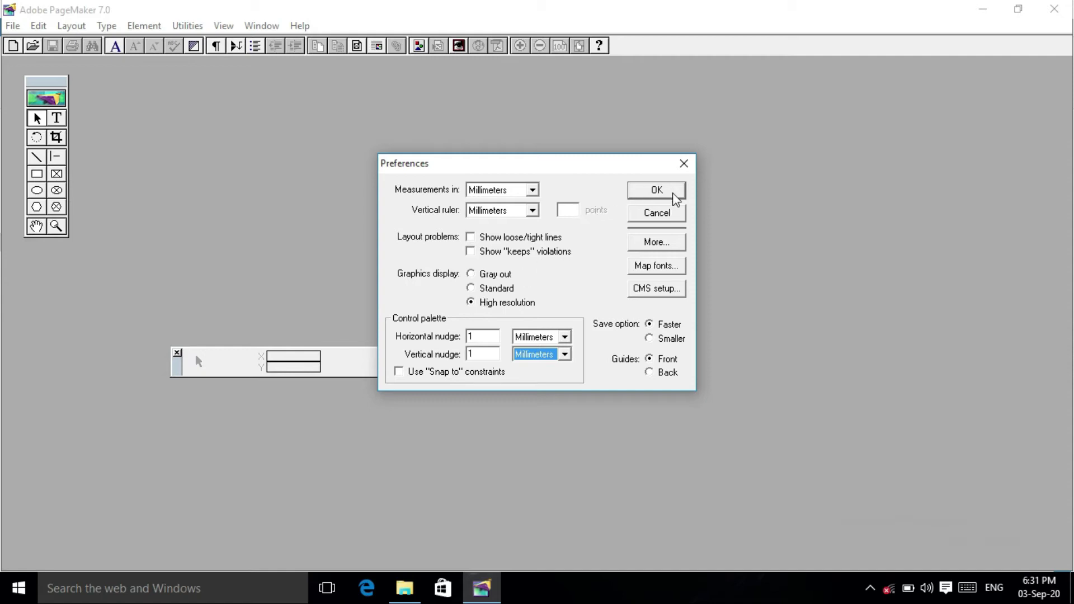
{"action": "left_click", "coordinate": [656, 190]}
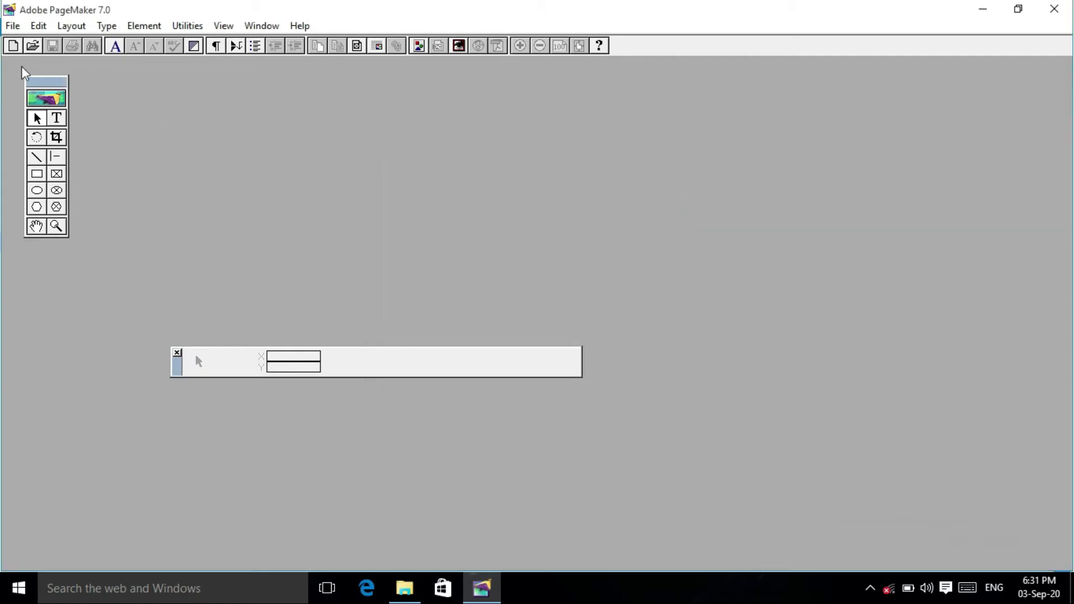
Start a new publication with the Legal page size and double-sided pages turned off.
{"action": "left_click", "coordinate": [13, 26]}
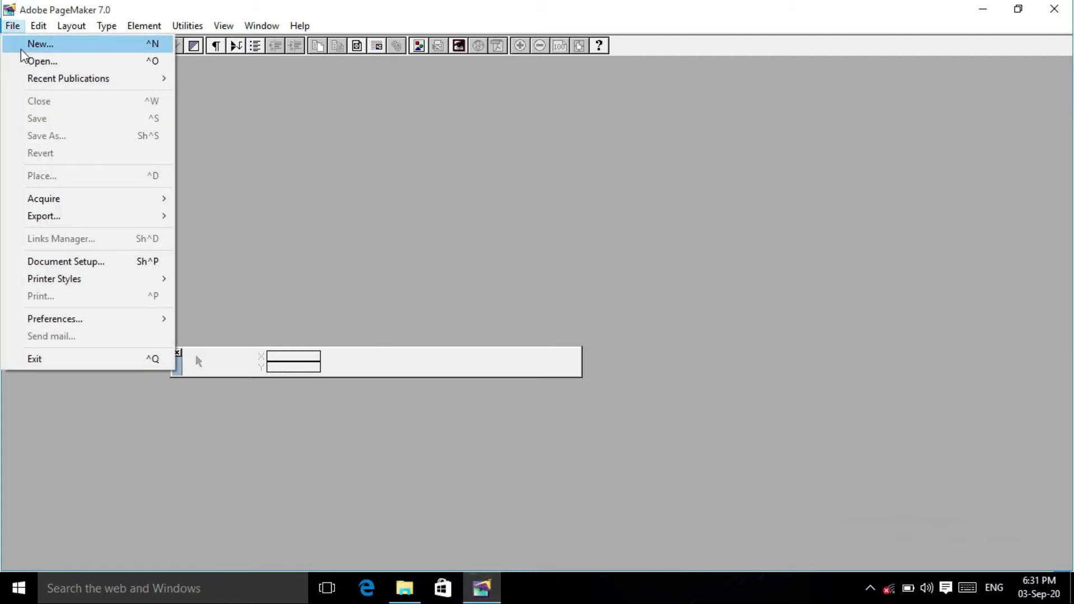
{"action": "left_click", "coordinate": [134, 44]}
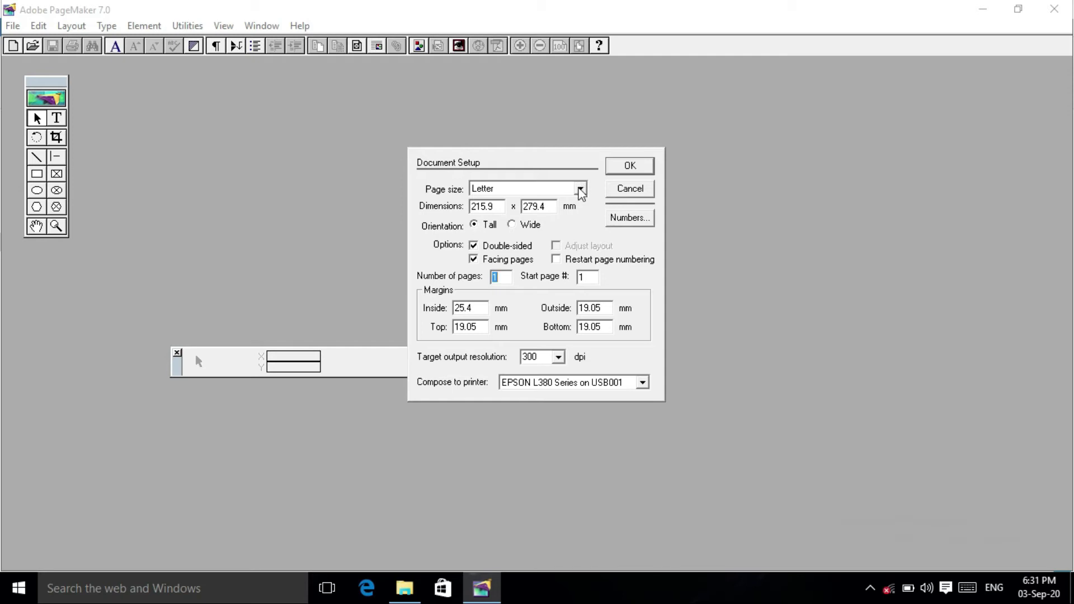
{"action": "left_click", "coordinate": [582, 189]}
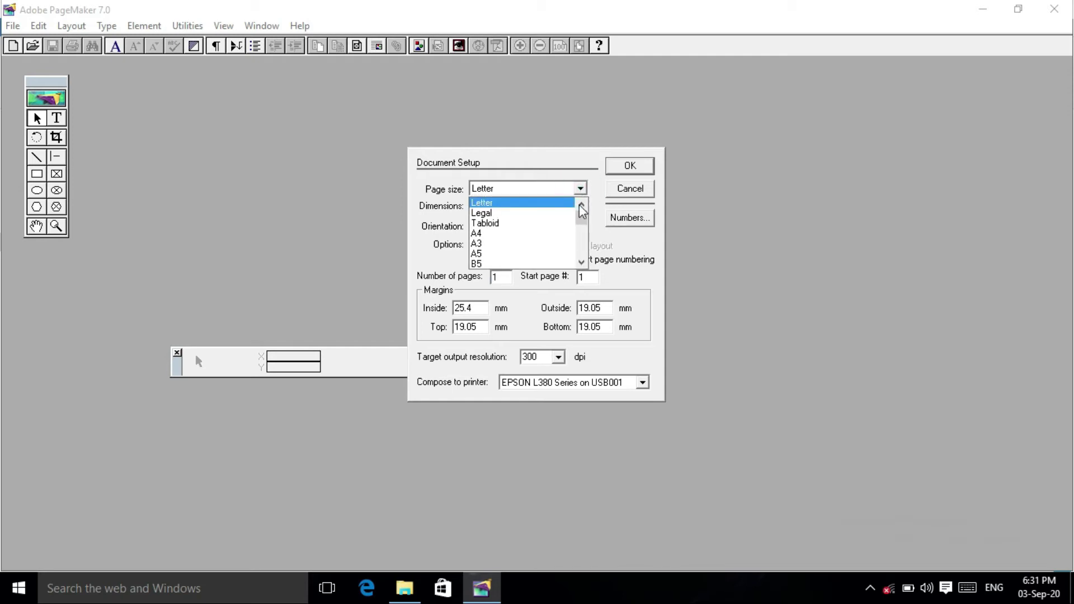
{"action": "left_click", "coordinate": [543, 216]}
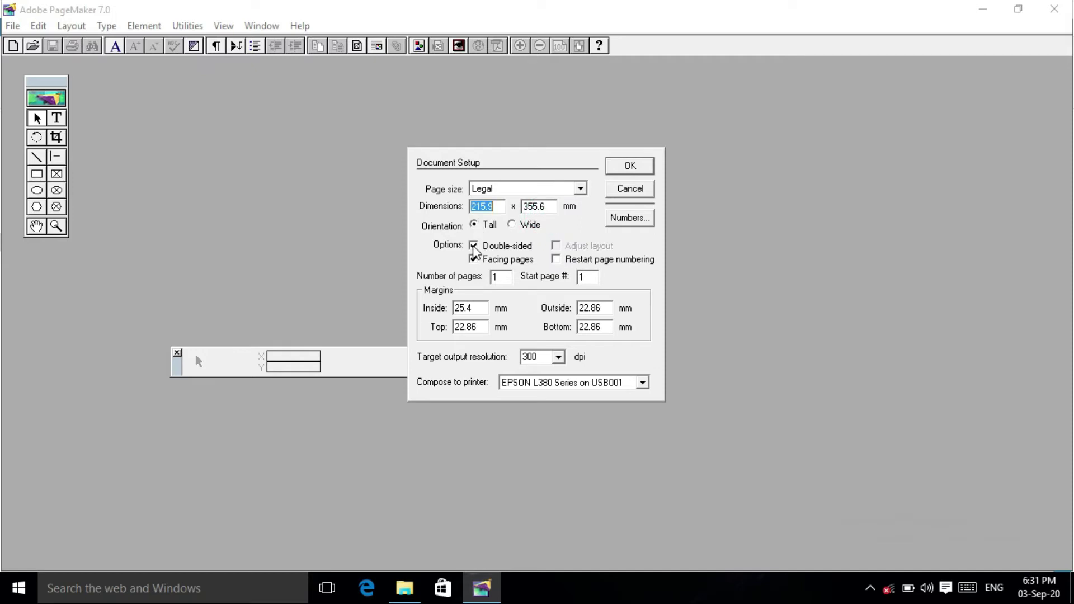
{"action": "left_click", "coordinate": [473, 246]}
Set the left and right margins to 12 mm, top to 35 mm and bottom to 65 mm, and create the publication.
{"action": "left_click_drag", "start_coordinate": [475, 309], "coordinate": [438, 313]}
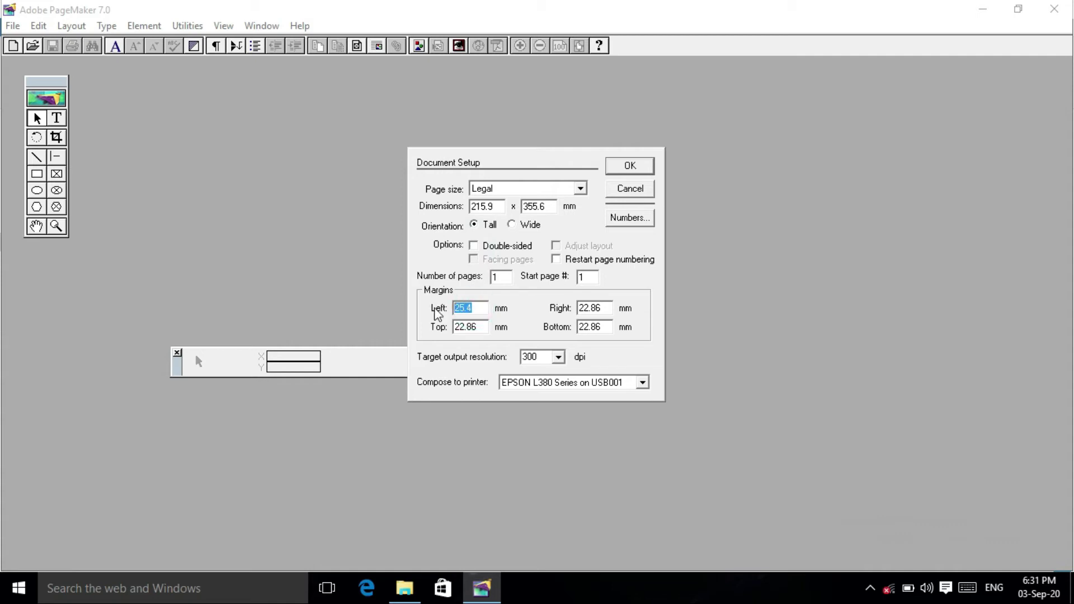
{"action": "type", "text": "12"}
{"action": "key", "text": "Tab"}
{"action": "type", "text": "12"}
{"action": "key", "text": "Tab"}
{"action": "type", "text": "35"}
{"action": "key", "text": "Tab"}
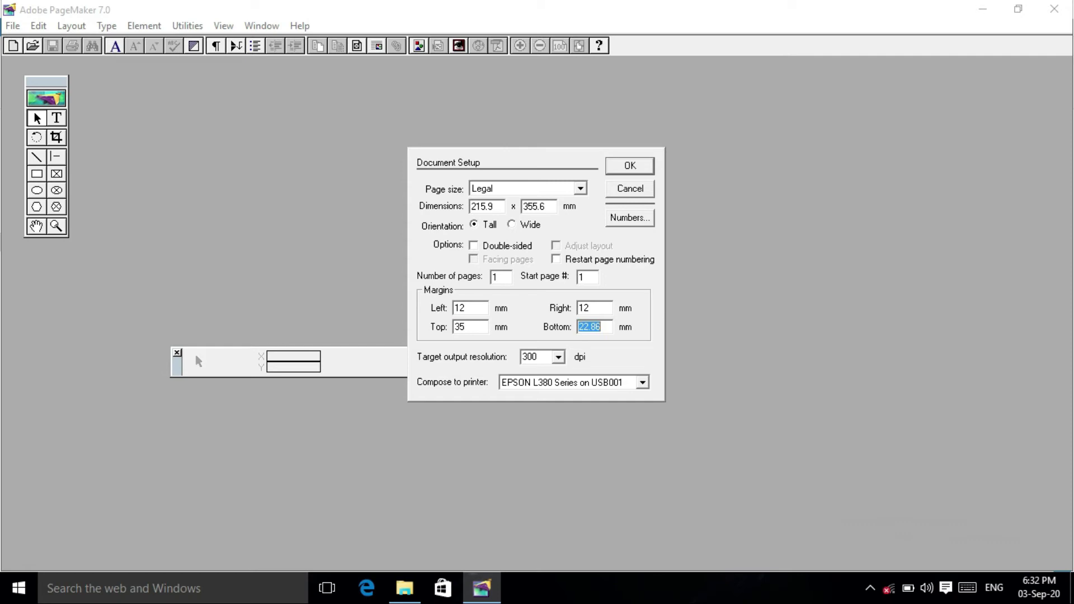
{"action": "type", "text": "65"}
{"action": "left_click", "coordinate": [640, 168]}
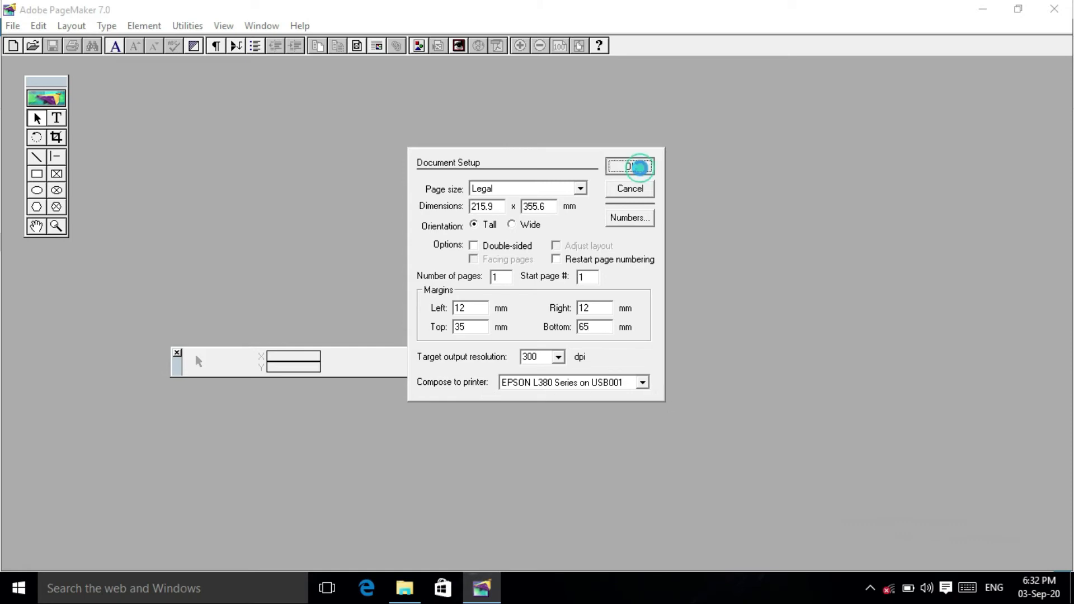
Hide the Control palette and maximize the publication window.
{"action": "key", "text": "ctrl+apostrophe"}
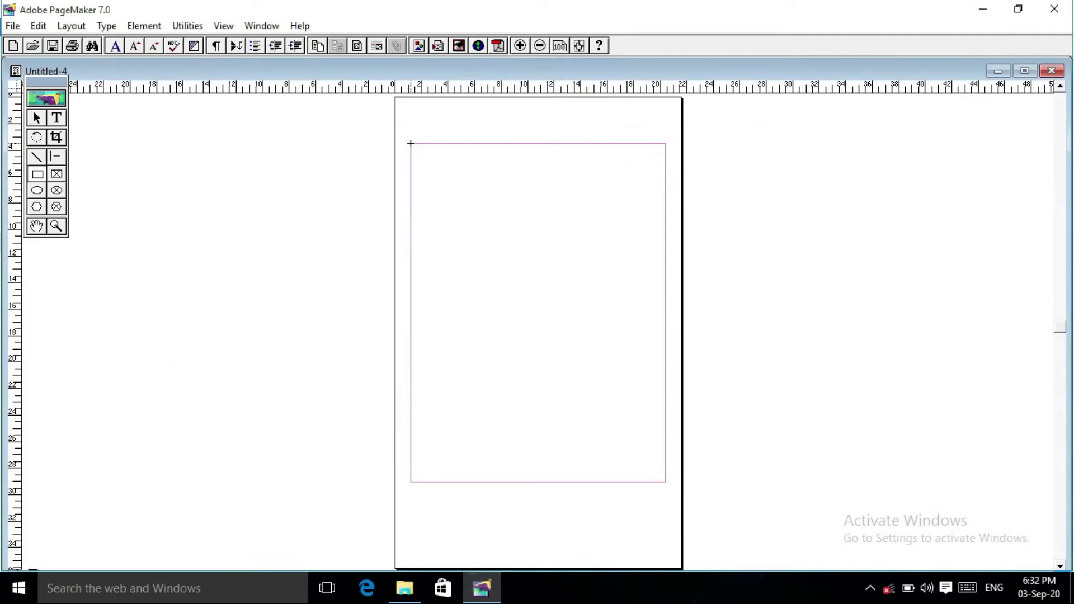
{"action": "left_click", "coordinate": [1024, 71]}
Start another new publication with the A4 page size.
{"action": "left_click", "coordinate": [30, 26]}
{"action": "left_click", "coordinate": [39, 41]}
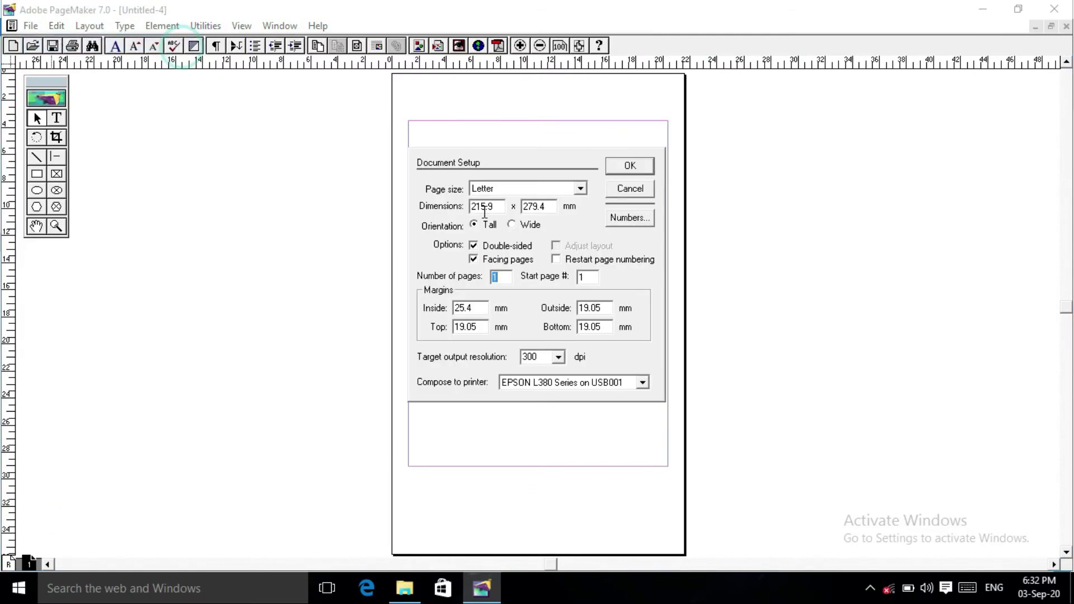
{"action": "left_click", "coordinate": [581, 189]}
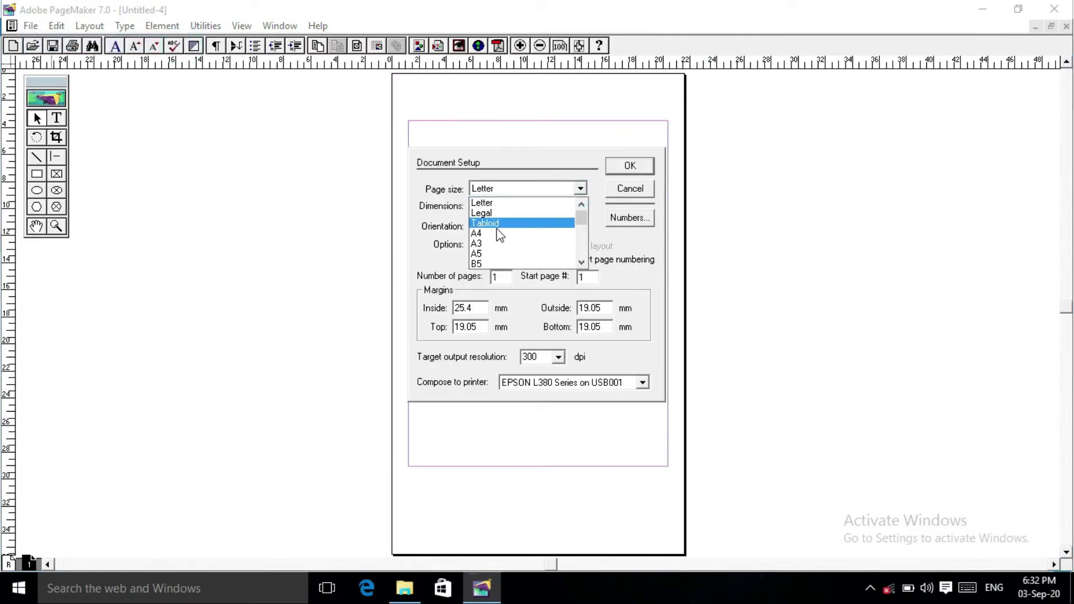
{"action": "left_click", "coordinate": [492, 246]}
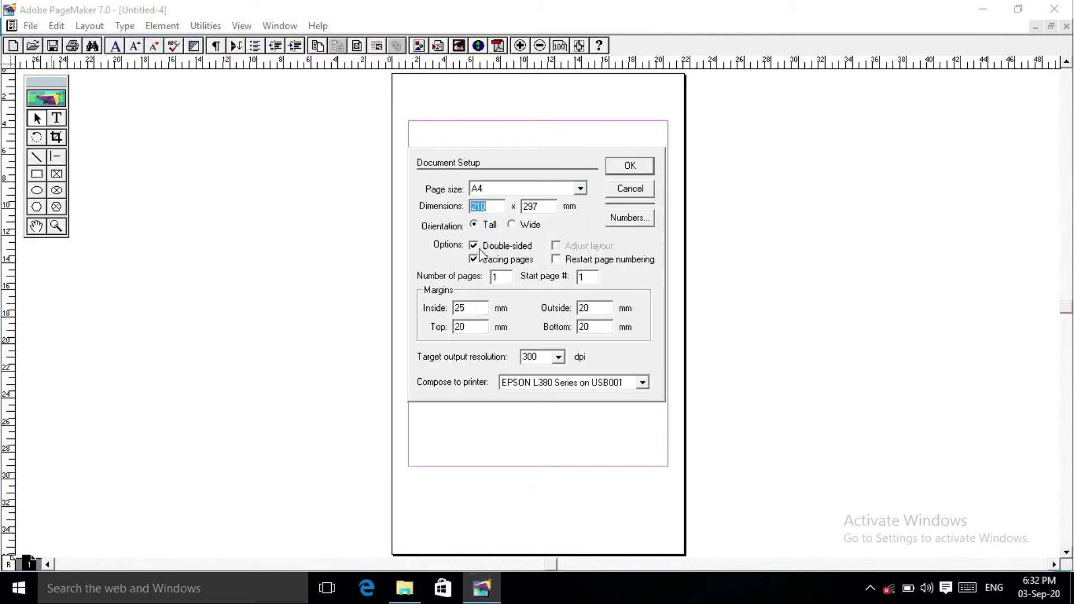
Set the inside, outside, top and bottom margins to 15 mm each and create the double-sided publication.
{"action": "double_click", "coordinate": [467, 307]}
{"action": "type", "text": "15"}
{"action": "key", "text": "Tab"}
{"action": "type", "text": "5"}
{"action": "key", "text": "BackSpace"}
{"action": "type", "text": "15"}
{"action": "key", "text": "Tab"}
{"action": "type", "text": "15"}
{"action": "key", "text": "Tab"}
{"action": "type", "text": "15"}
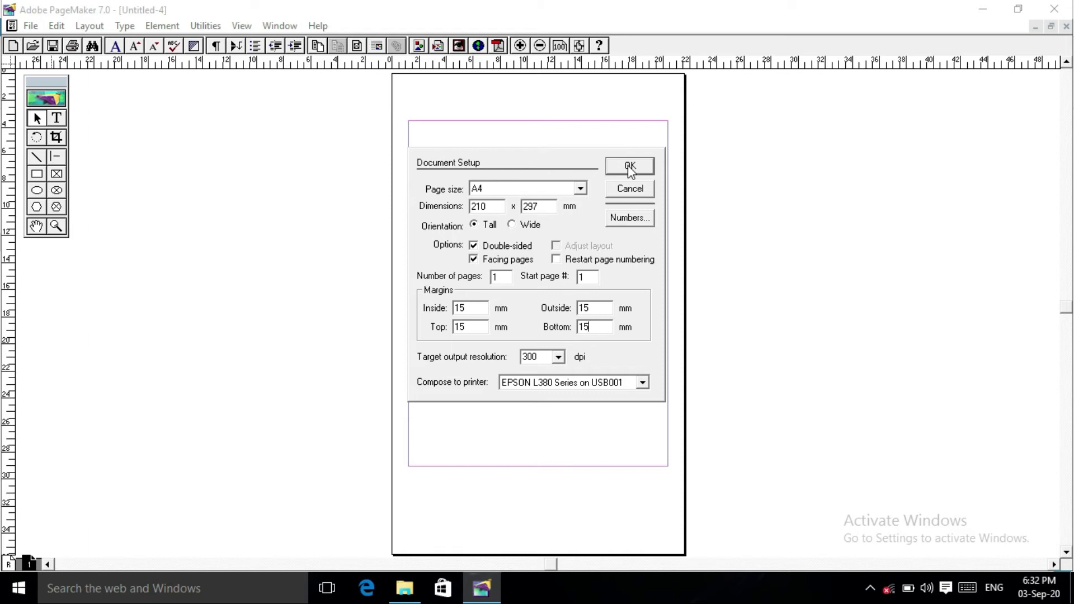
{"action": "left_click", "coordinate": [629, 166]}
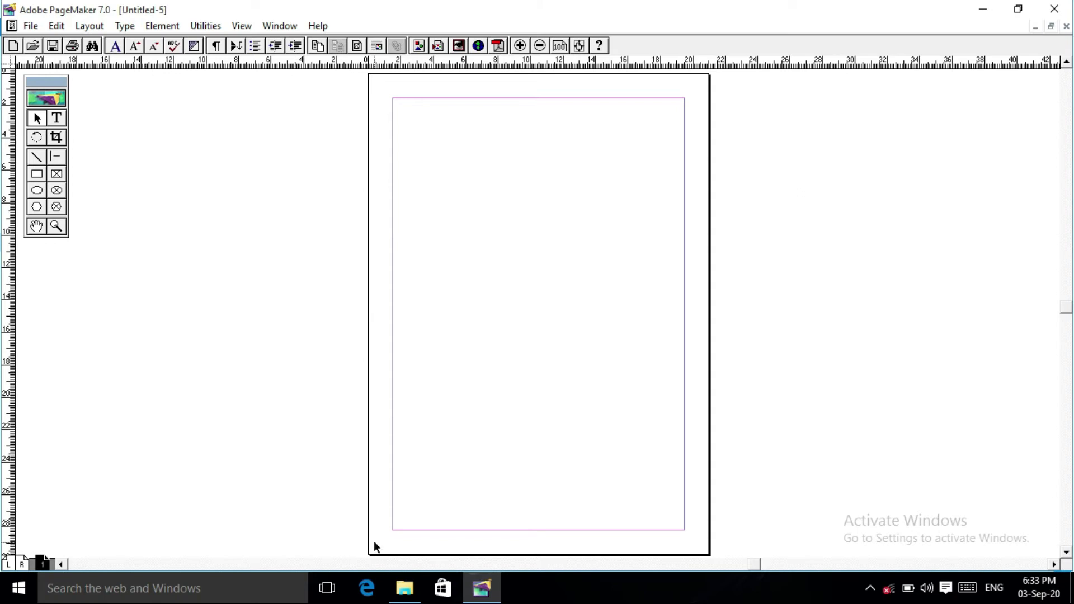
Insert 13 more pages so the A4 publication has 14 pages.
{"action": "key", "text": "ctrl+alt+shift+g"}
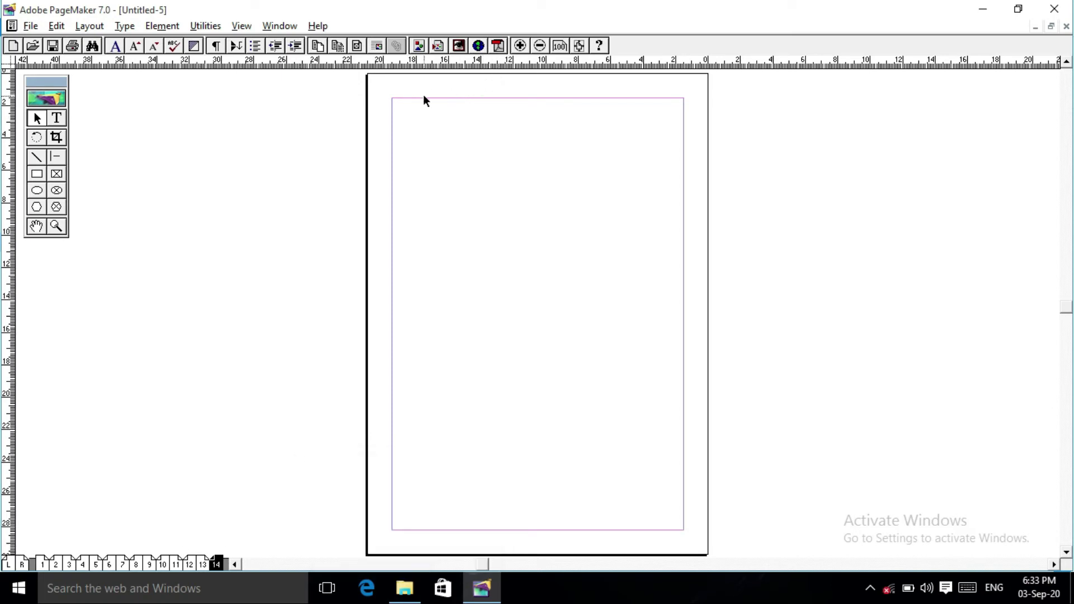
On the left master page, insert an automatic page number marker above the margin's upper outer corner.
{"action": "left_click", "coordinate": [20, 563]}
{"action": "left_click", "coordinate": [56, 118]}
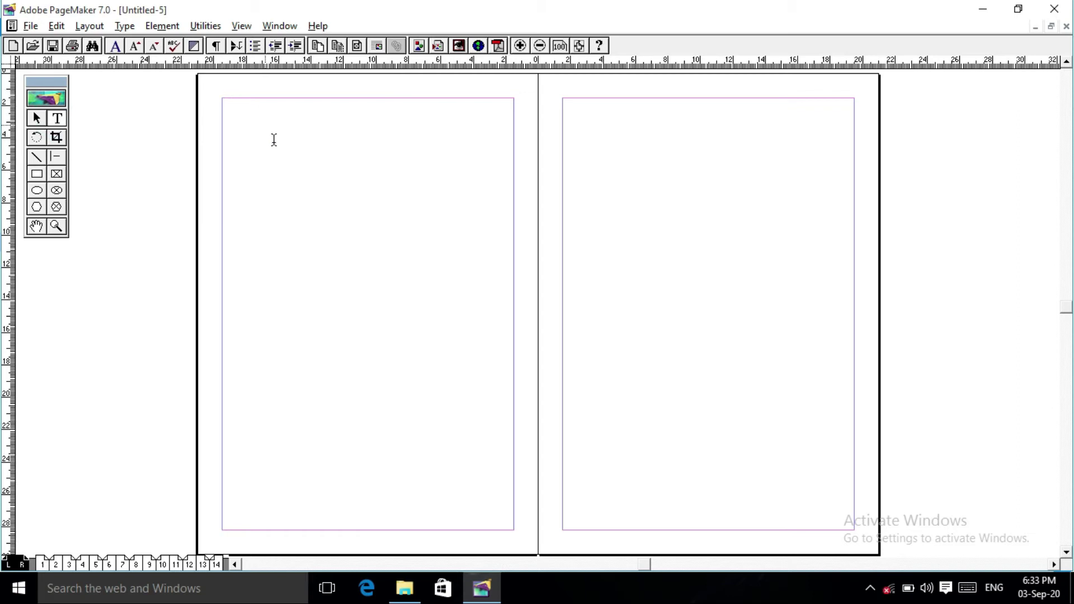
{"action": "left_click_drag", "start_coordinate": [222, 86], "coordinate": [254, 97]}
{"action": "key", "text": "ctrl+alt+p"}
Insert a right-aligned automatic page number marker above the upper outer corner of the right master page's margin.
{"action": "left_click_drag", "start_coordinate": [853, 95], "coordinate": [830, 84]}
{"action": "key", "text": "ctrl+alt+p"}
{"action": "key", "text": "ctrl+shift+r"}
{"action": "left_click", "coordinate": [805, 144]}
{"action": "key", "text": "shift+F1"}
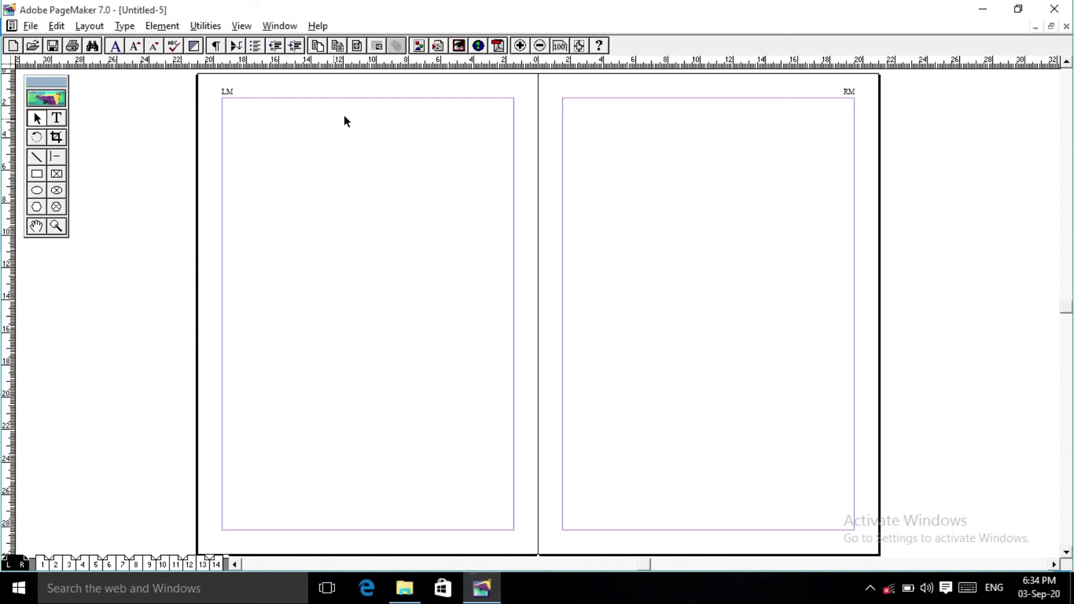
Check the page numbering on page 1, the page 2–3 spread and the spread starting at page 4.
{"action": "left_click", "coordinate": [43, 564]}
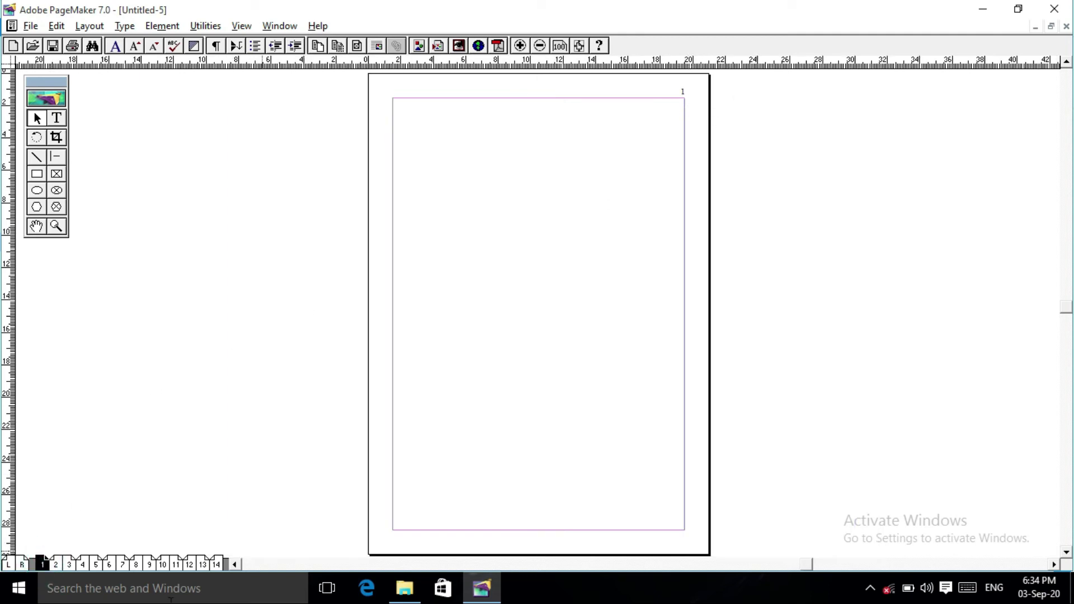
{"action": "left_click", "coordinate": [55, 564]}
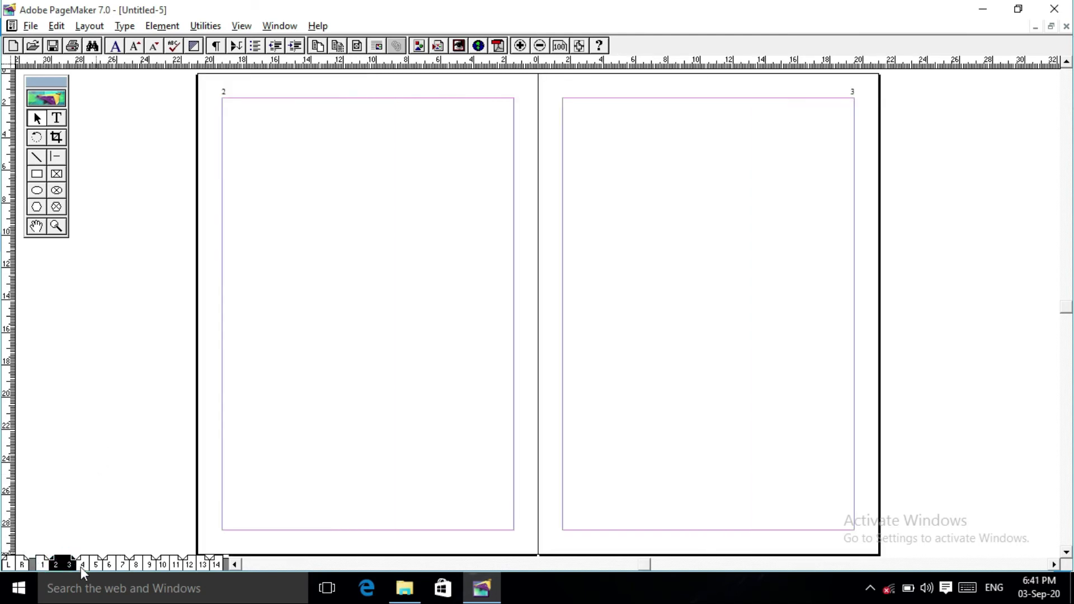
{"action": "left_click", "coordinate": [82, 564]}
On the left master page, add the footer text "woodlock" just below the bottom margin at the outer edge.
{"action": "left_click", "coordinate": [8, 564]}
{"action": "left_click_drag", "start_coordinate": [269, 311], "coordinate": [559, 312]}
{"action": "type", "text": "woodlock"}
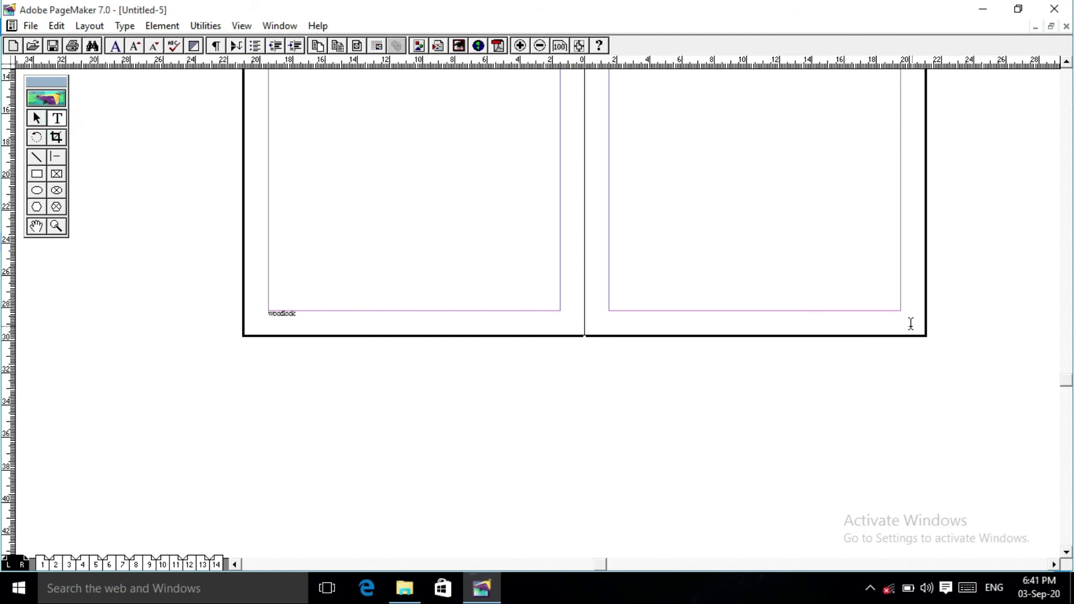
Add the right-aligned footer text "woodlock" just below the bottom margin of the right master page.
{"action": "left_click_drag", "start_coordinate": [900, 316], "coordinate": [832, 308]}
{"action": "type", "text": "woodlock"}
{"action": "key", "text": "ctrl+shift+r"}
{"action": "left_click", "coordinate": [36, 118]}
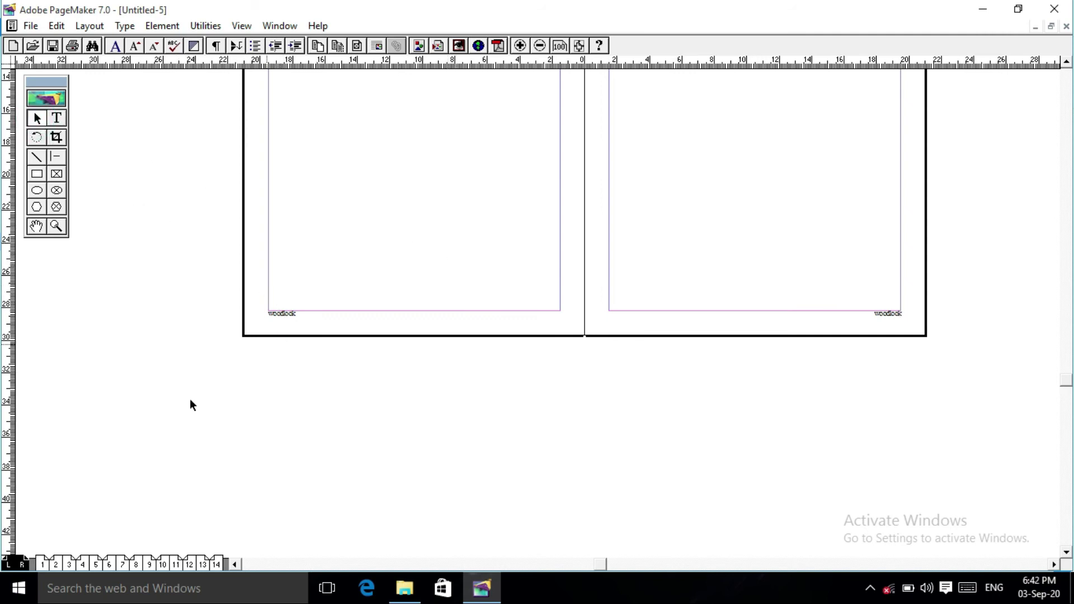
{"action": "left_click", "coordinate": [280, 311]}
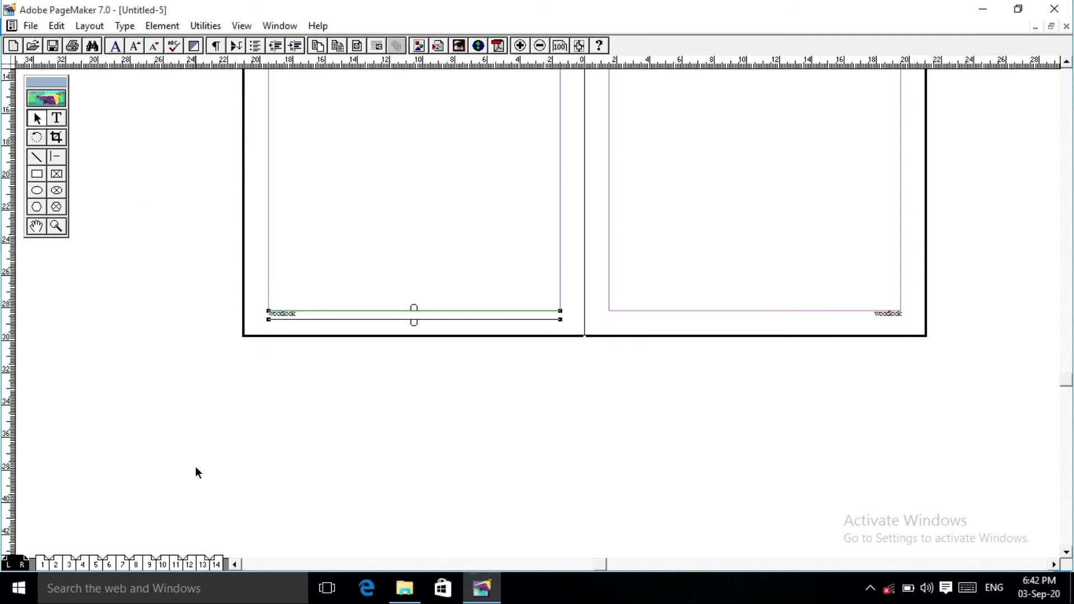
Look through pages 1 to 14 for the page numbers and footer text, and return to page 1.
{"action": "left_click", "coordinate": [43, 564]}
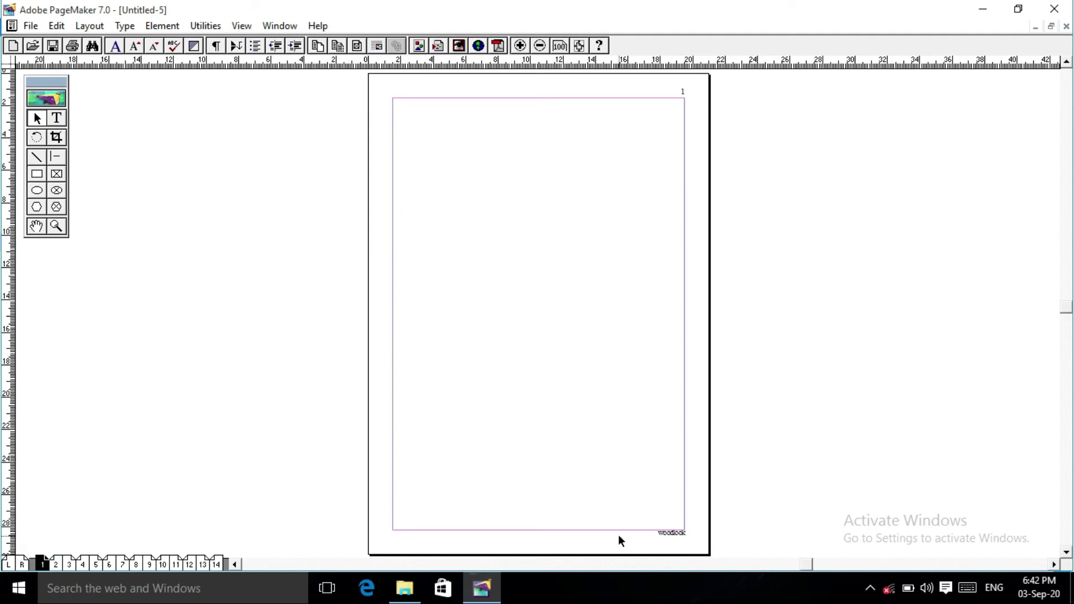
{"action": "key", "text": "Page_Down"}
{"action": "key", "text": "Page_Down"}
{"action": "key", "text": "Page_Down"}
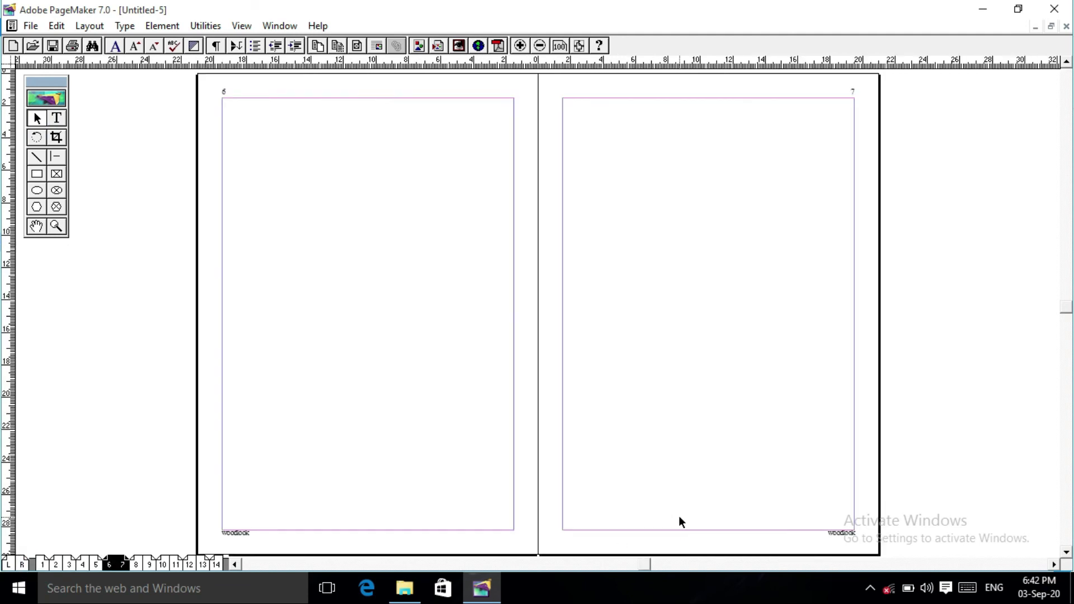
{"action": "key", "text": "Page_Down"}
{"action": "key", "text": "Page_Down"}
{"action": "key", "text": "Page_Down"}
{"action": "key", "text": "Page_Down"}
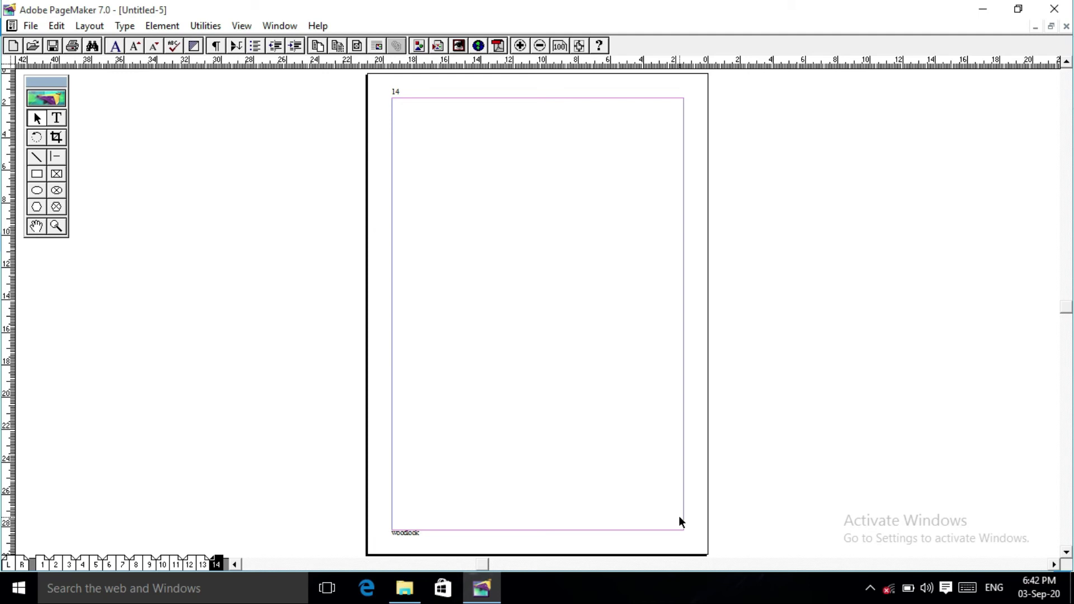
{"action": "left_click", "coordinate": [42, 565]}
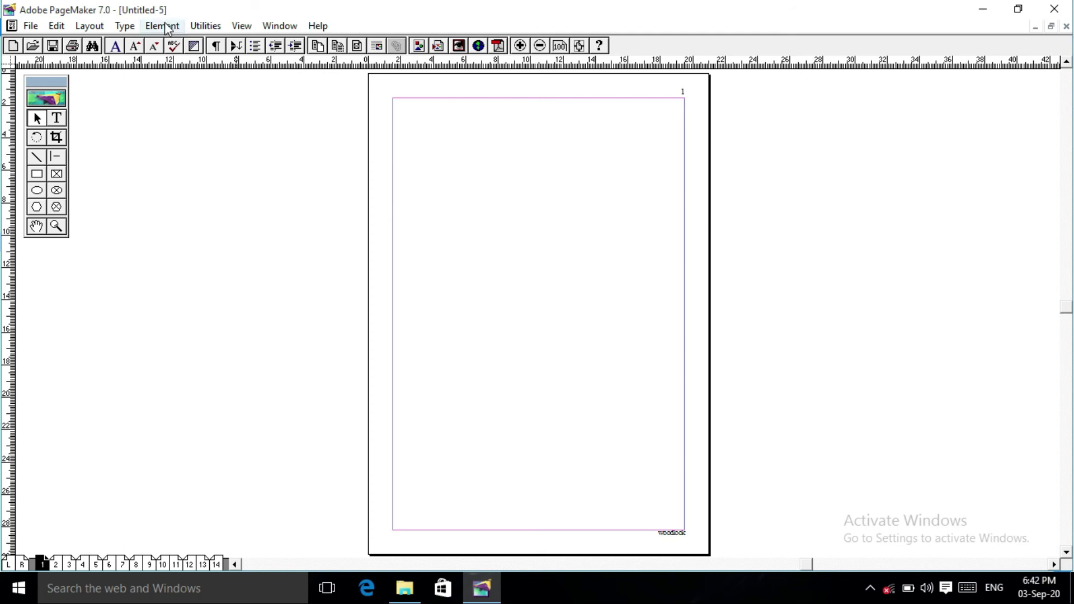
Turn off the display of master items on page 1 and on the page 2–3 spread.
{"action": "left_click", "coordinate": [241, 25]}
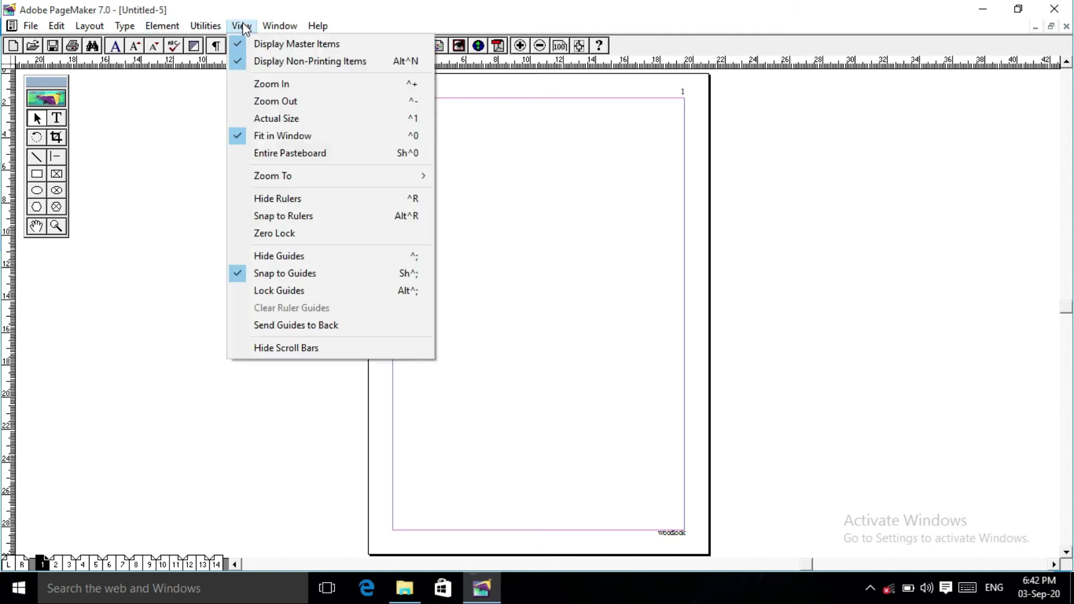
{"action": "left_click", "coordinate": [259, 49]}
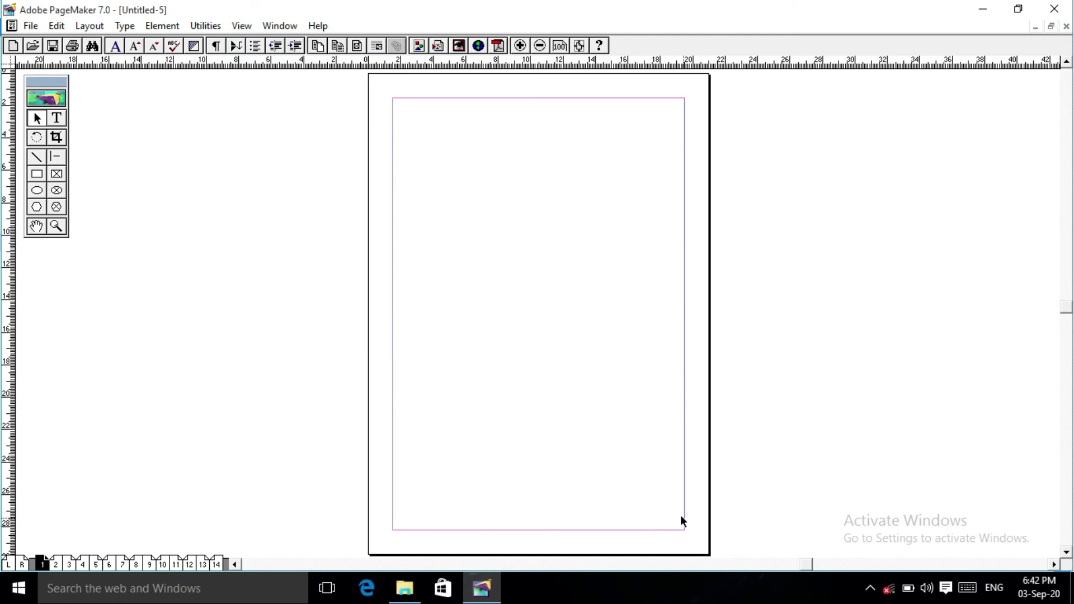
{"action": "left_click", "coordinate": [55, 564]}
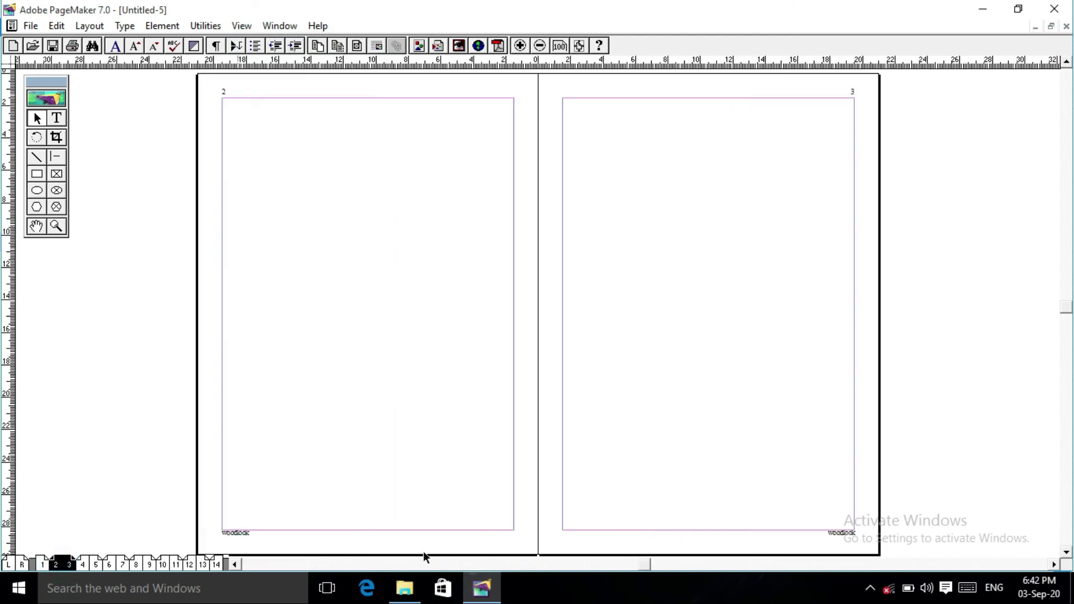
{"action": "left_click", "coordinate": [246, 28]}
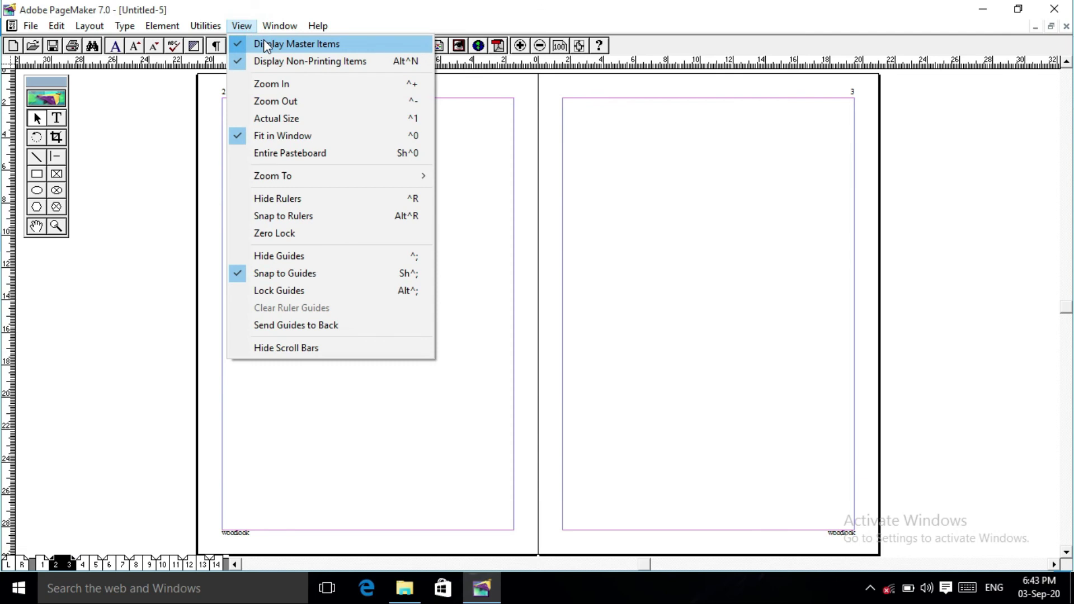
{"action": "left_click", "coordinate": [267, 44]}
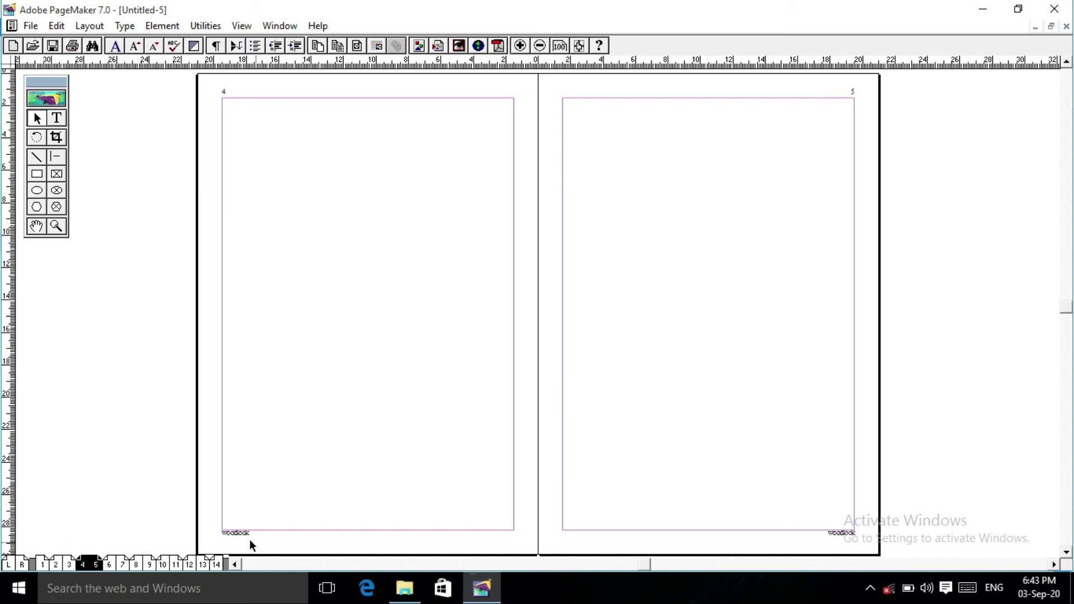
Turn off the display of non-printing items from the page 4–5 spread, and check the footer text on the master pages.
{"action": "left_click", "coordinate": [240, 26]}
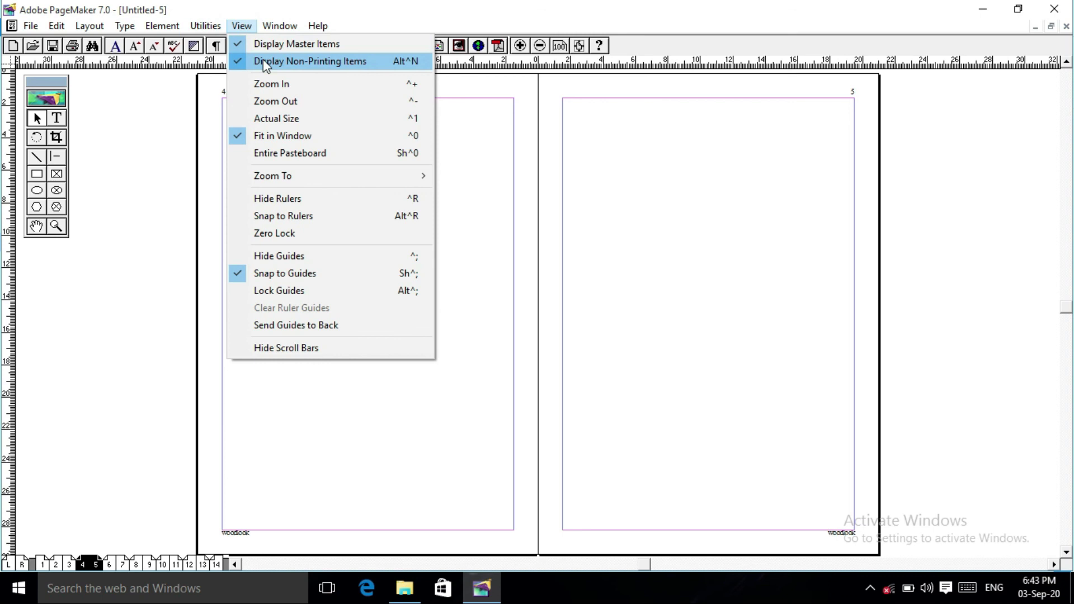
{"action": "left_click", "coordinate": [263, 63]}
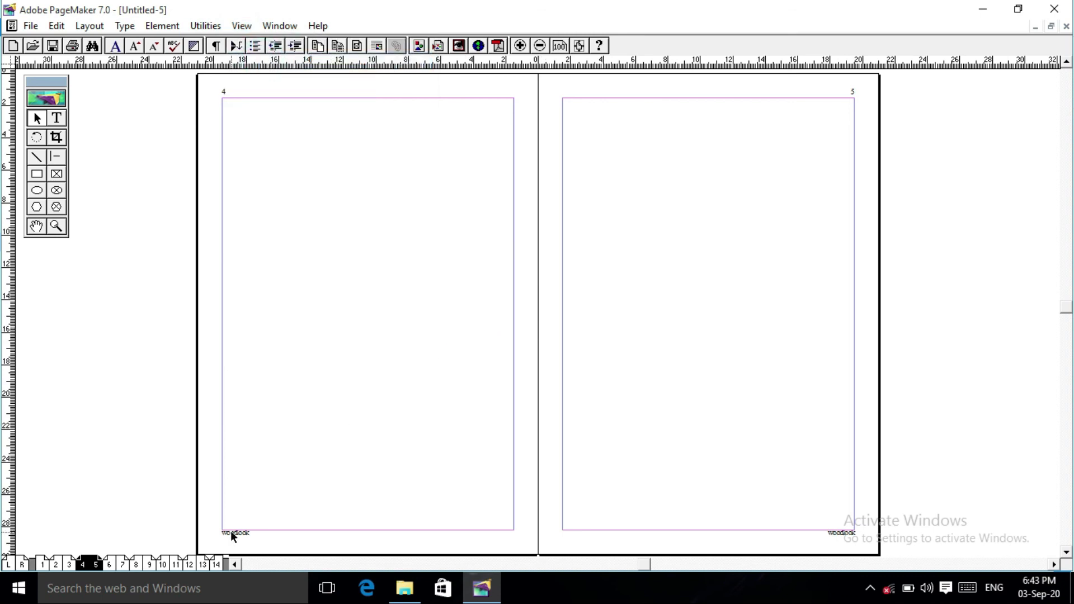
{"action": "left_click", "coordinate": [20, 564]}
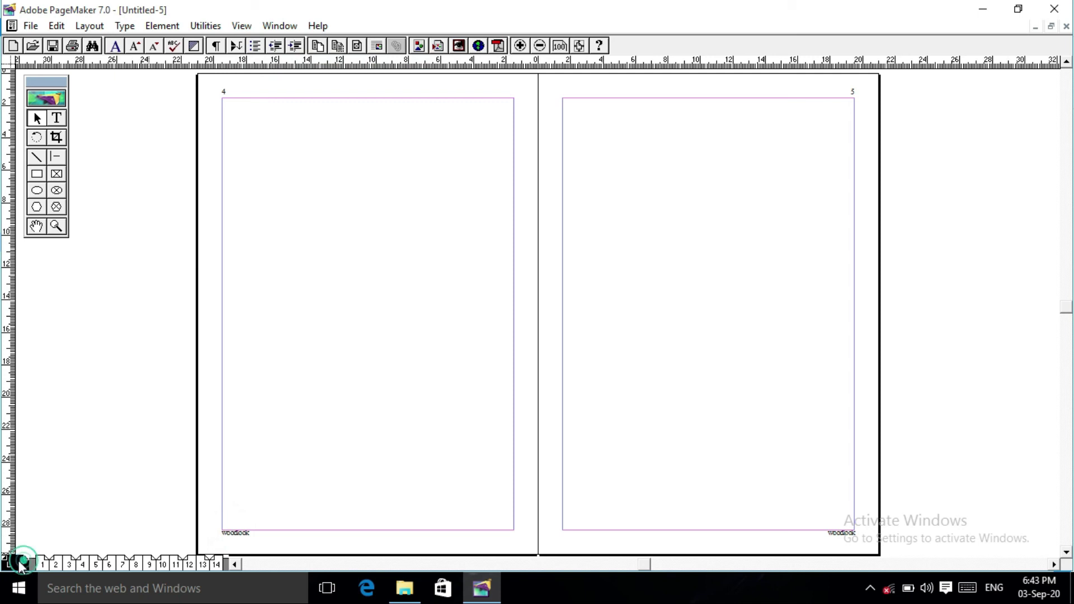
{"action": "left_click", "coordinate": [232, 534]}
{"action": "left_click", "coordinate": [817, 532]}
Return to page 1 and check whether its master items are set to display.
{"action": "left_click", "coordinate": [44, 564]}
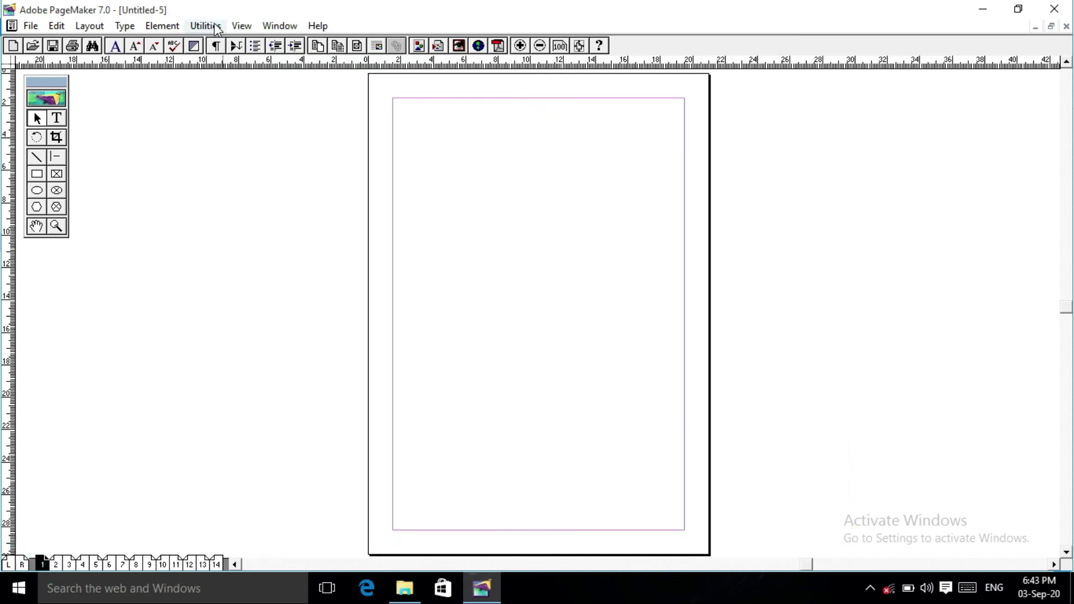
{"action": "left_click", "coordinate": [243, 28]}
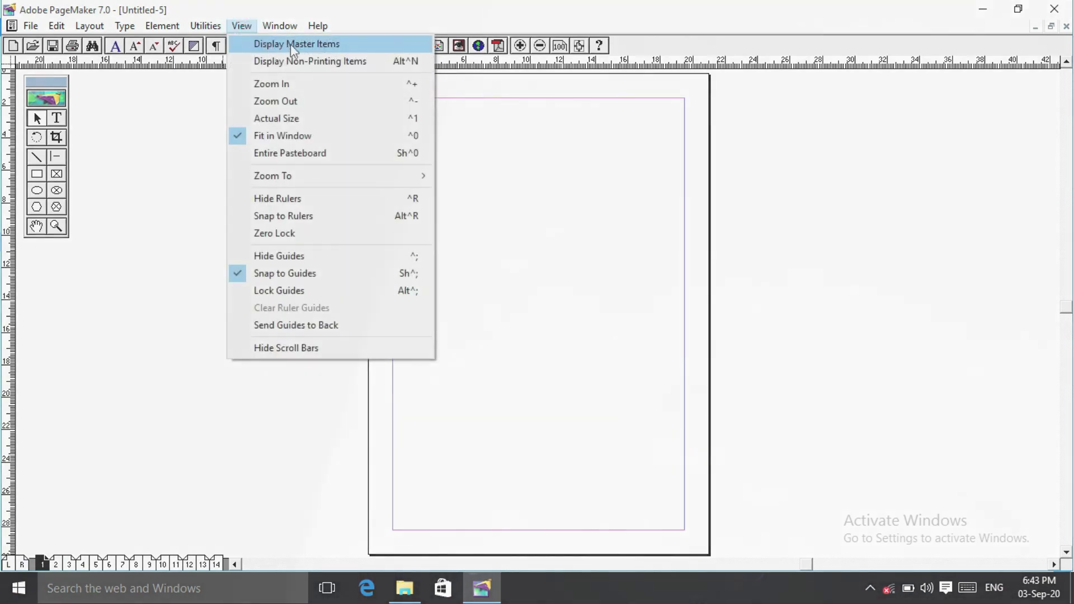
{"action": "left_click", "coordinate": [849, 179]}
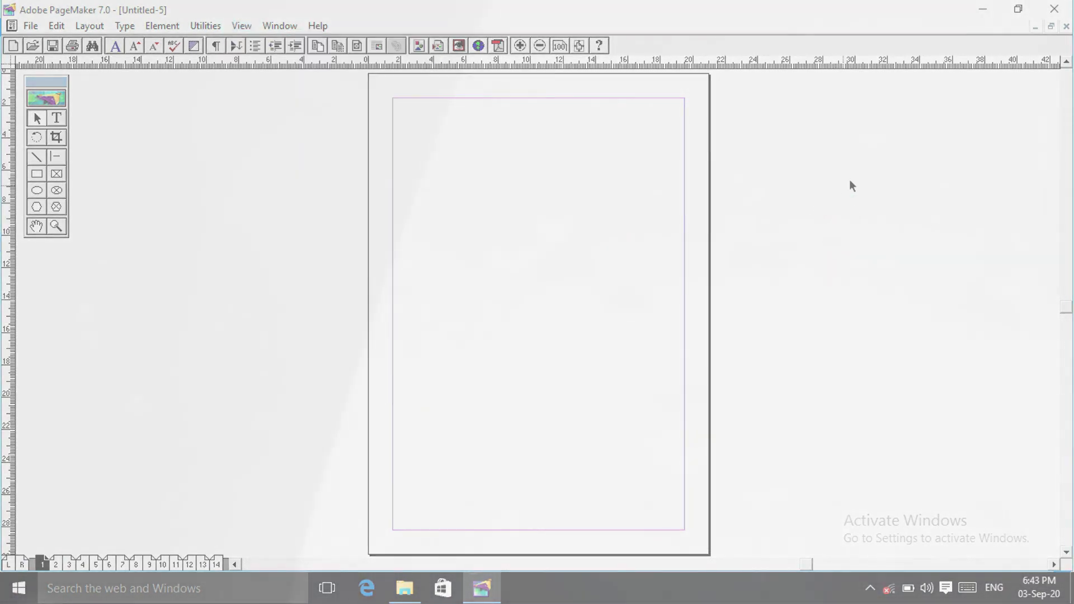